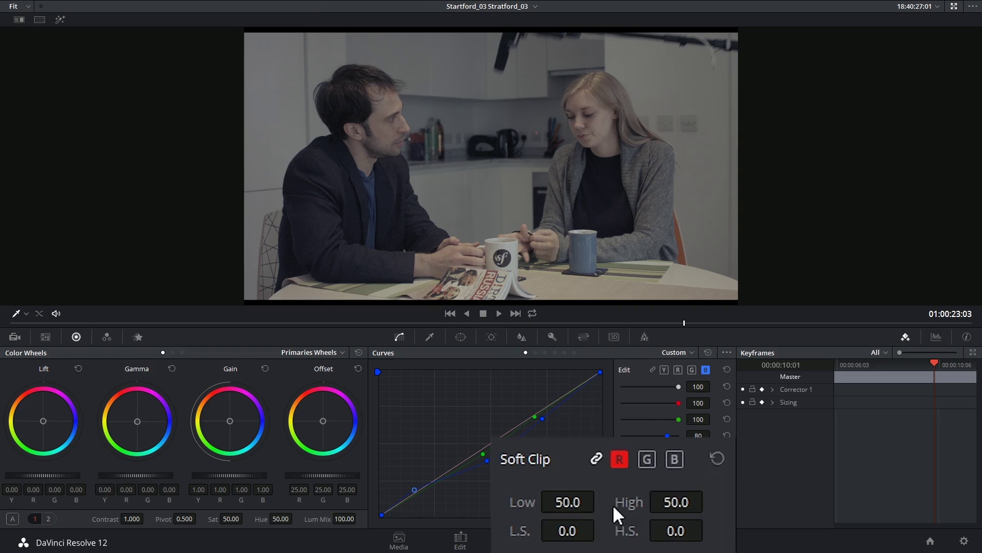
# - Show the waveform scope and raise Soft Clip Low to 74.9 to lift the shadows
pyautogui.click(936, 337)
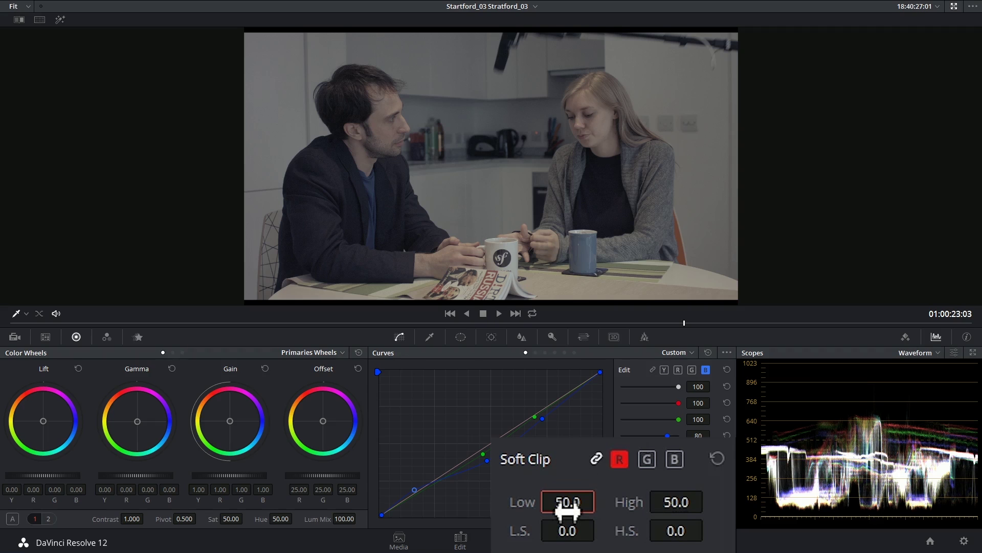
pyautogui.moveTo(568, 509); pyautogui.dragTo(602, 500)
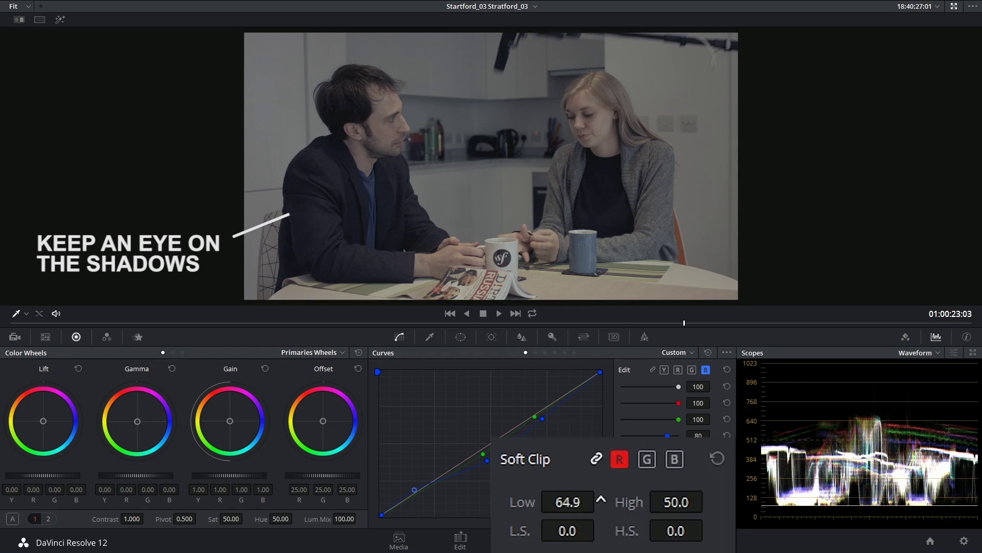
pyautogui.moveTo(602, 500); pyautogui.dragTo(609, 500)
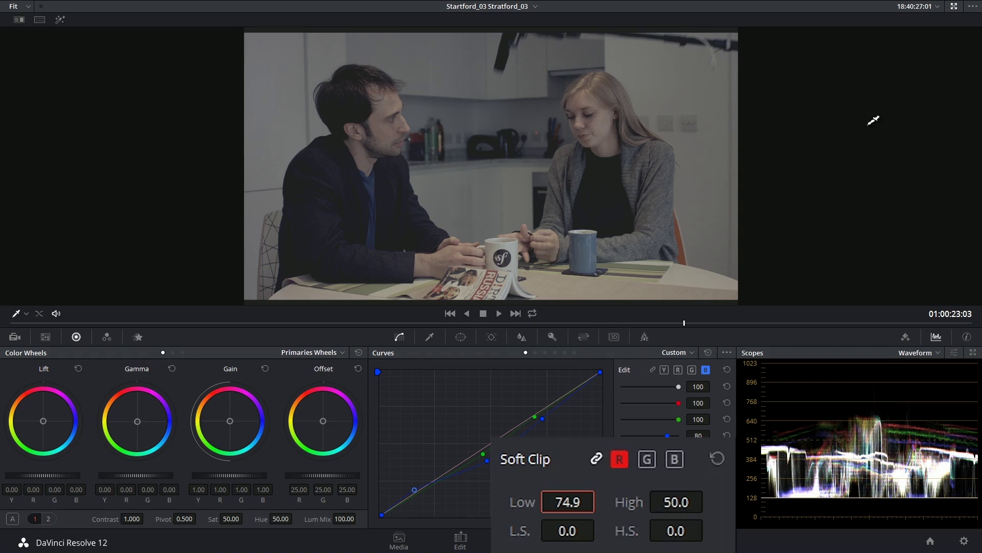
# - Return Soft Clip Low to 50, reset all curves to straight lines, and select the Y channel
pyautogui.doubleClick(518, 497)
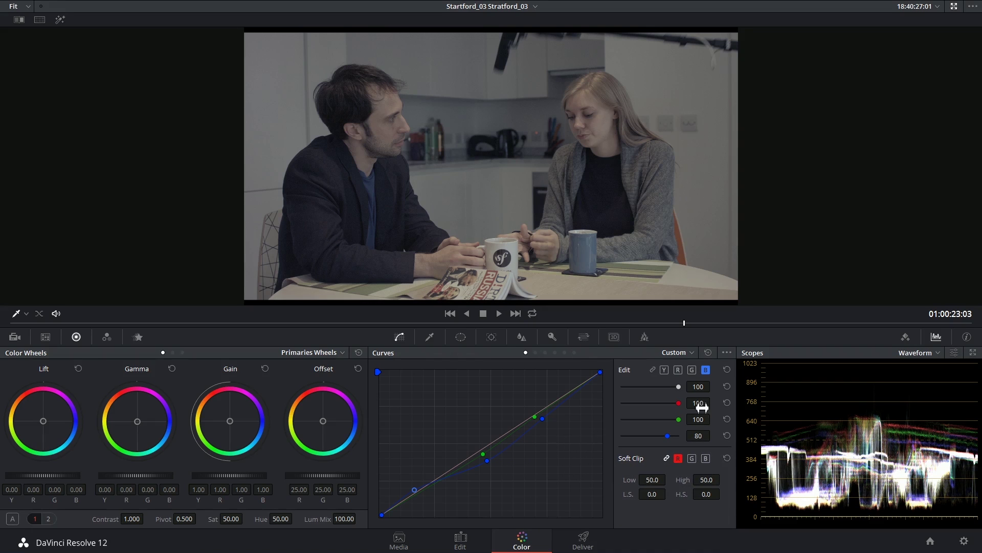
pyautogui.click(709, 353)
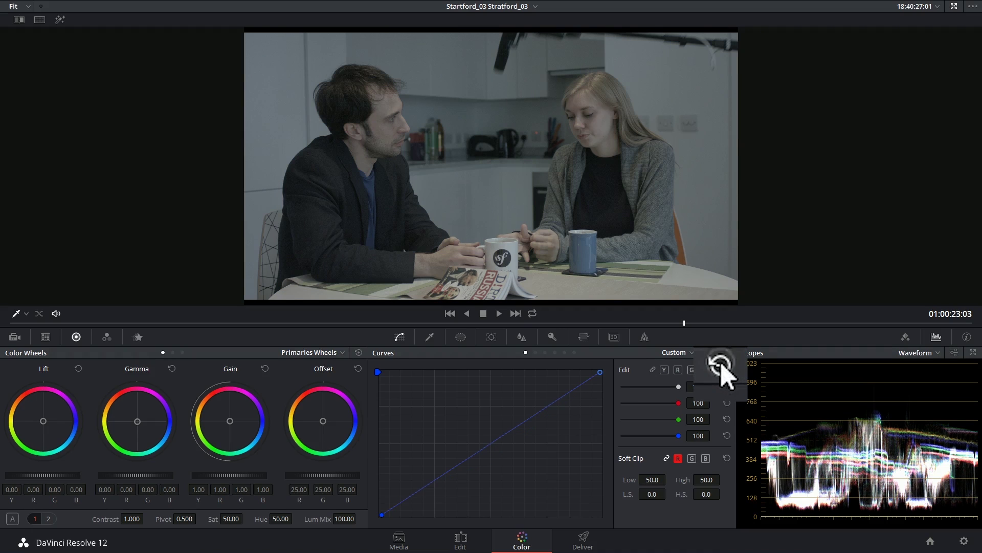
pyautogui.click(665, 370)
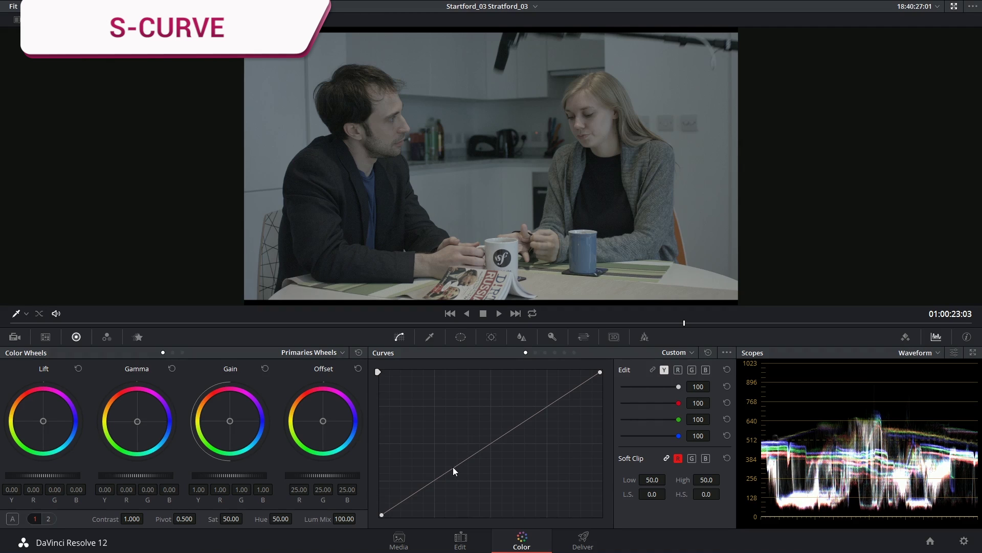
# - Shape the luma curve into a two-point S-curve, then toggle Shift+D to compare before and after
pyautogui.click(453, 468)
pyautogui.moveTo(523, 423); pyautogui.dragTo(511, 410)
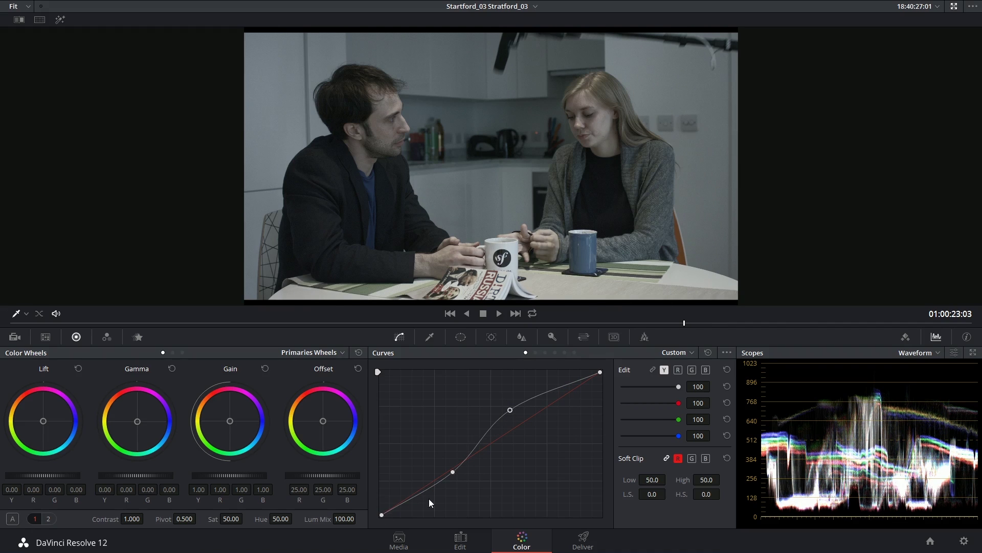
pyautogui.moveTo(453, 471); pyautogui.dragTo(448, 480)
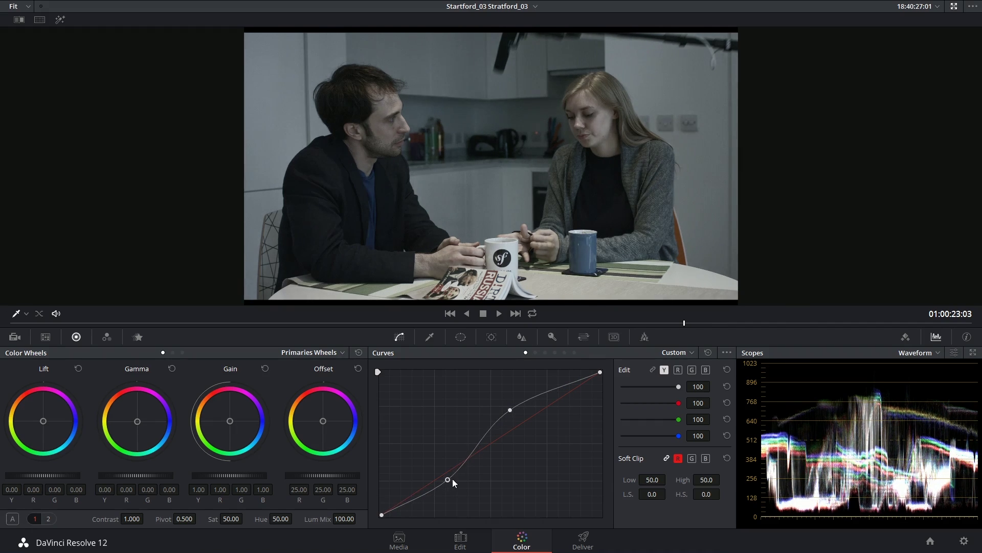
pyautogui.moveTo(514, 407); pyautogui.dragTo(501, 421)
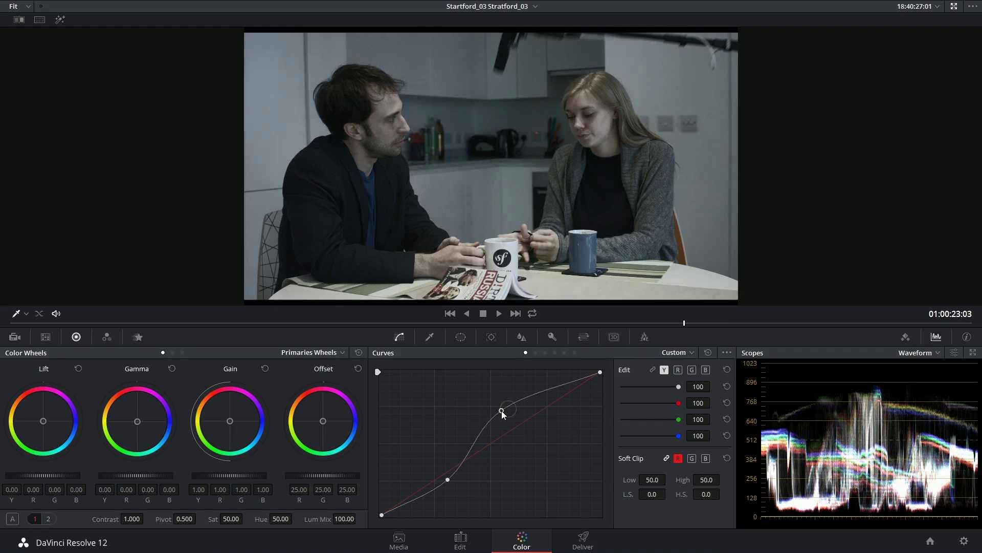
pyautogui.moveTo(451, 477); pyautogui.dragTo(441, 477)
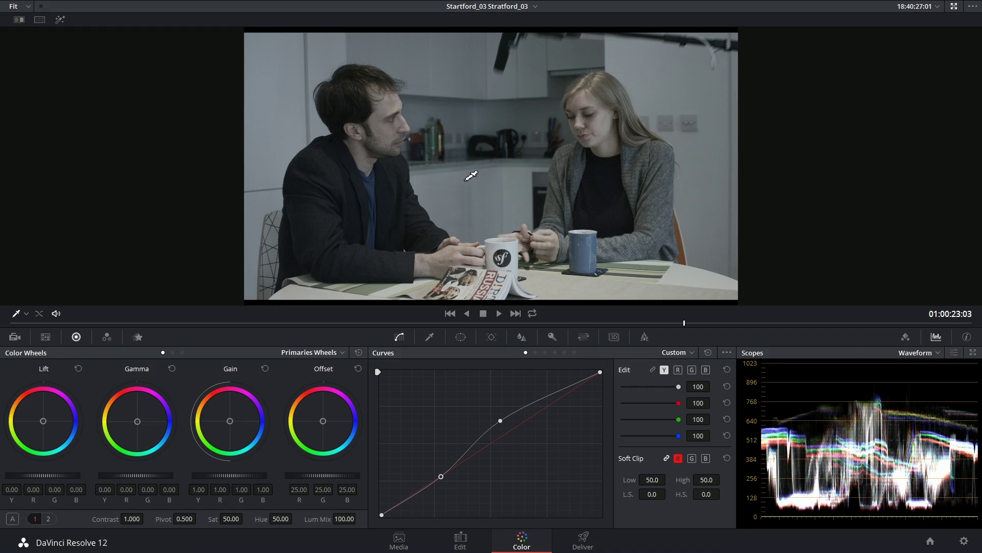
pyautogui.hotkey('shift', 'd')
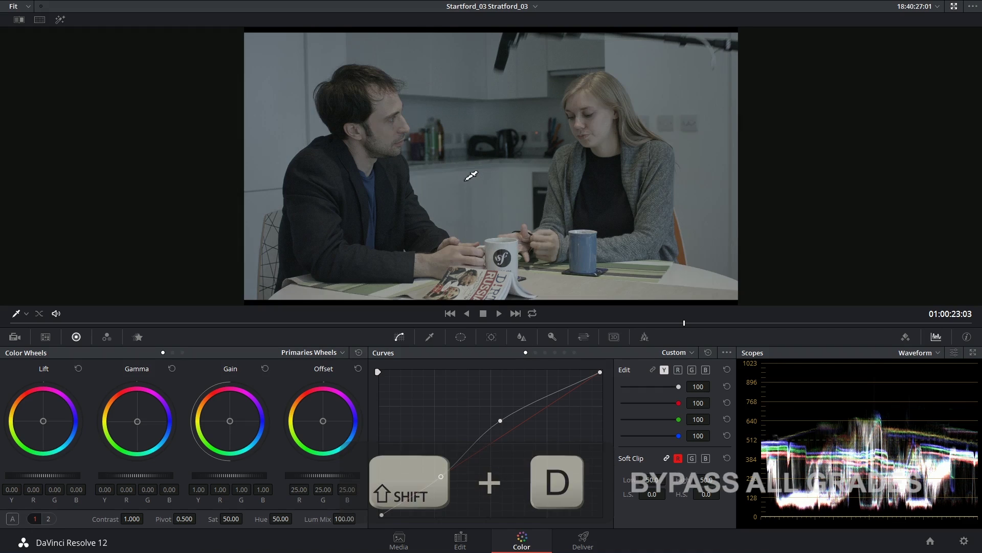
pyautogui.hotkey('shift', 'd')
pyautogui.hotkey('shift', 'd')
pyautogui.hotkey('shift', 'd')
pyautogui.hotkey('shift', 'd')
pyautogui.hotkey('shift', 'd')
pyautogui.hotkey('shift', 'd')
pyautogui.hotkey('shift', 'd')
pyautogui.hotkey('shift', 'd')
pyautogui.hotkey('shift', 'd')
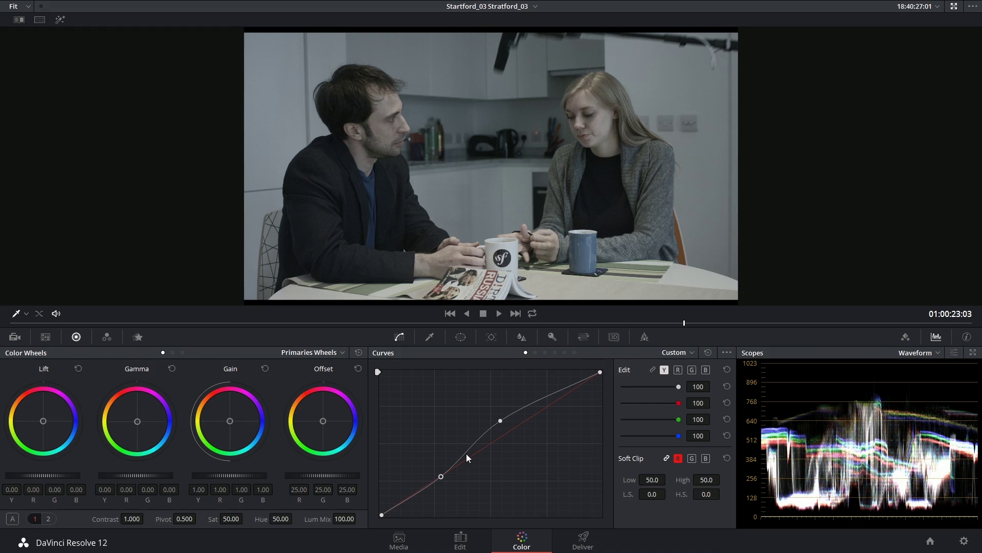
# - Add two red-curve points, lifting red in the shadows and cutting it in the highlights
pyautogui.click(679, 370)
pyautogui.moveTo(459, 474); pyautogui.dragTo(425, 495)
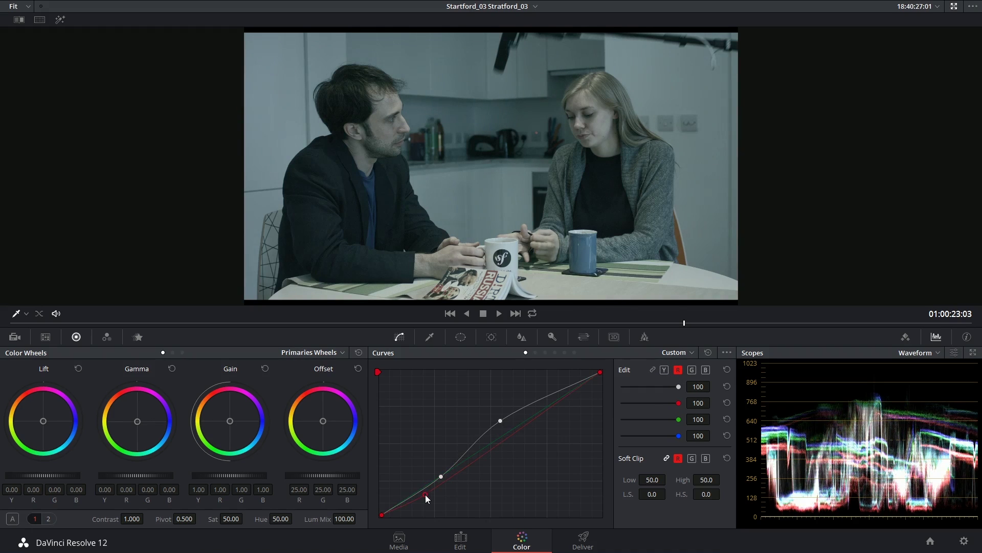
pyautogui.click(495, 444)
pyautogui.moveTo(495, 444)
pyautogui.mouseDown()
pyautogui.moveTo(481, 424)
pyautogui.moveTo(513, 413)
pyautogui.moveTo(523, 428)
pyautogui.mouseUp()
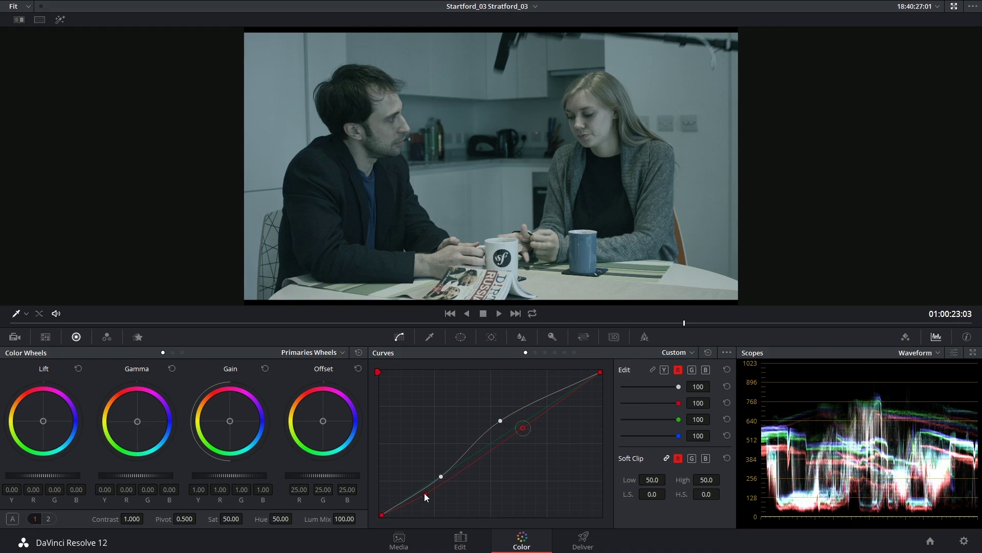
pyautogui.moveTo(425, 493); pyautogui.dragTo(414, 481)
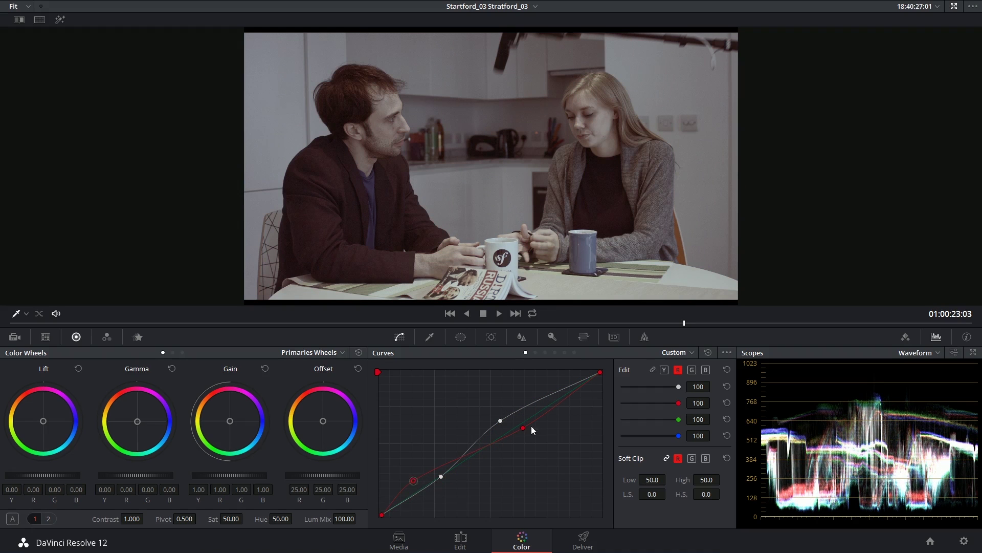
pyautogui.moveTo(521, 430); pyautogui.dragTo(527, 437)
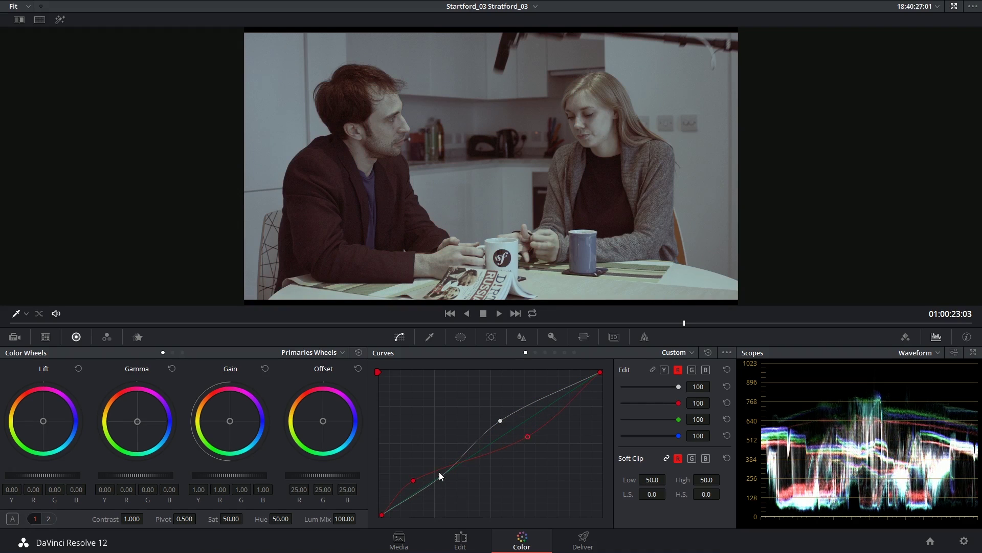
pyautogui.moveTo(414, 481); pyautogui.dragTo(421, 477)
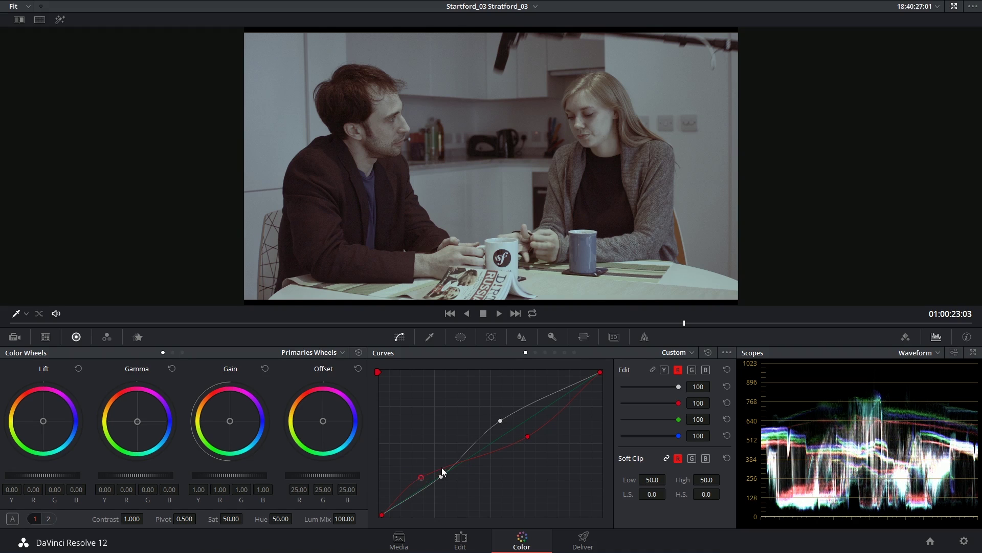
pyautogui.moveTo(528, 437); pyautogui.dragTo(525, 449)
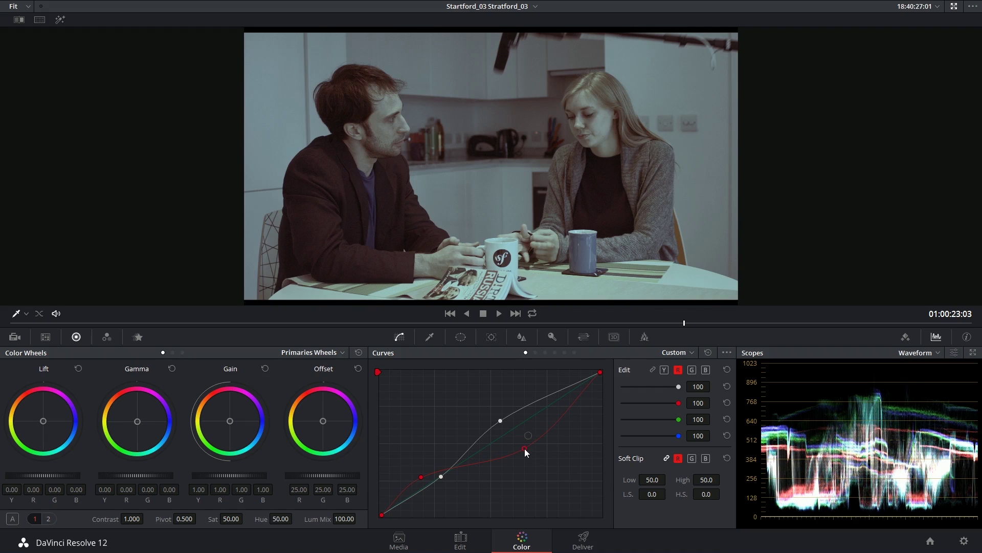
# - Reset the curves and drag two luma points into an S-curve, raising the upper one
pyautogui.click(709, 353)
pyautogui.click(478, 451)
pyautogui.moveTo(479, 451); pyautogui.dragTo(451, 451)
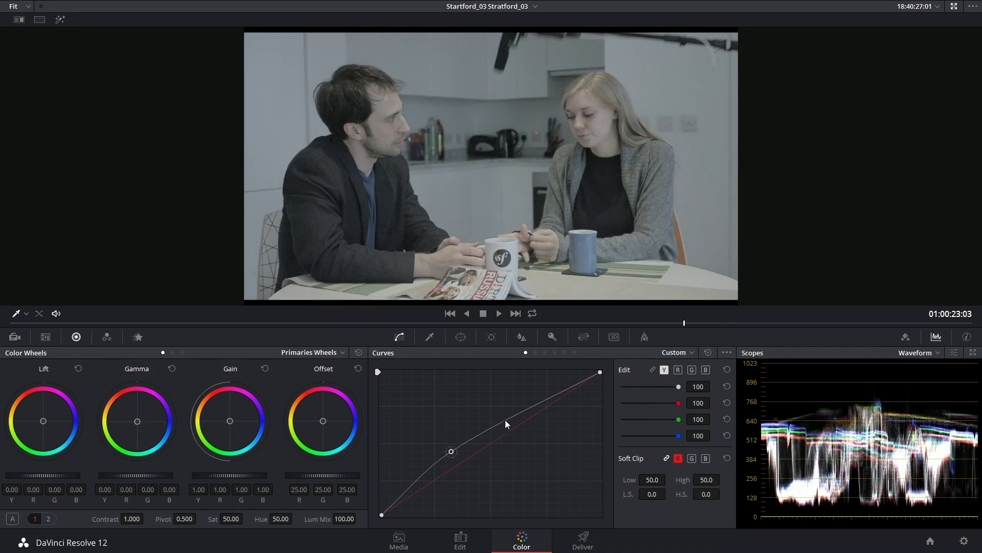
pyautogui.moveTo(508, 420)
pyautogui.mouseDown()
pyautogui.moveTo(520, 416)
pyautogui.moveTo(504, 422)
pyautogui.mouseUp()
pyautogui.moveTo(452, 451); pyautogui.dragTo(453, 475)
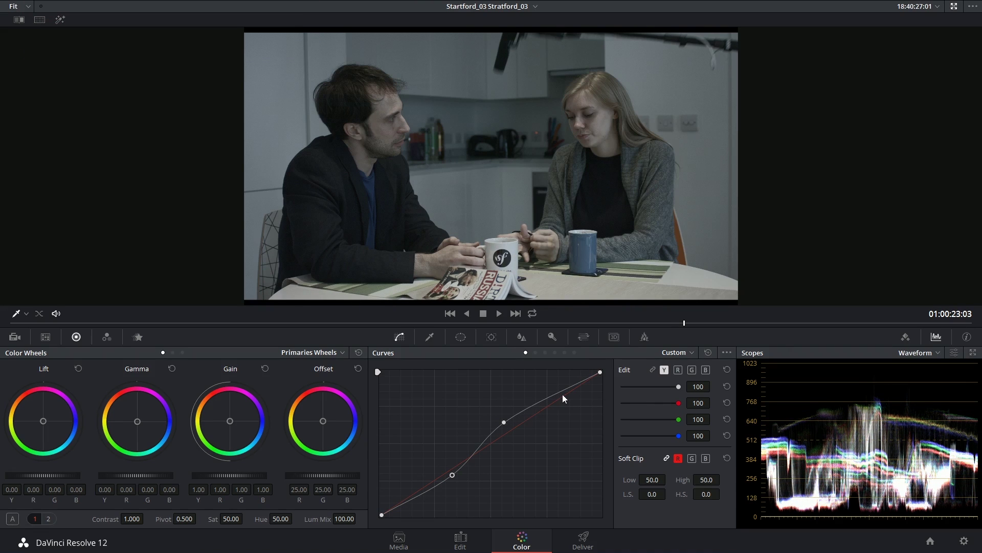
pyautogui.moveTo(504, 422); pyautogui.dragTo(511, 417)
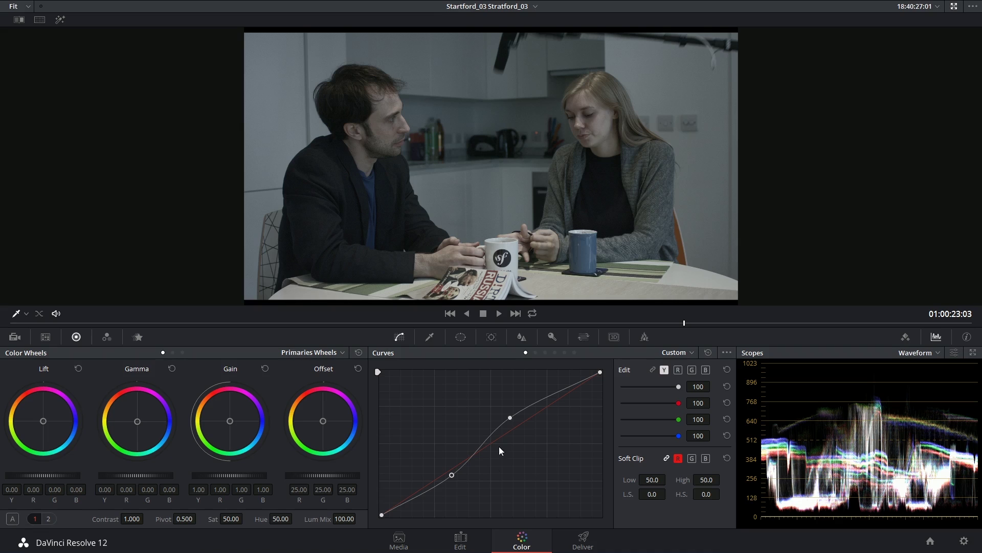
# - Enable Editable Splines and swing the upper luma point's tangent handle to reshape the curve
pyautogui.click(727, 353)
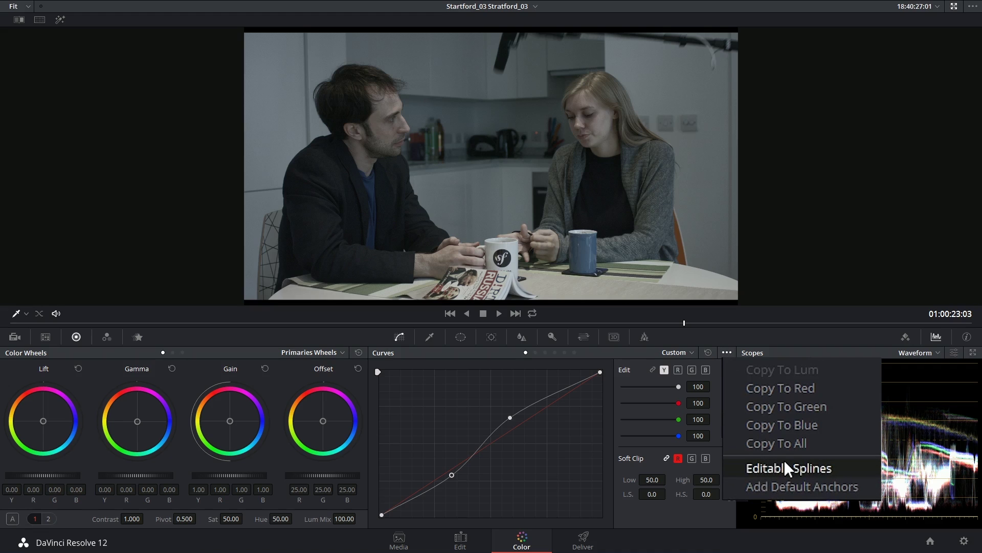
pyautogui.click(787, 468)
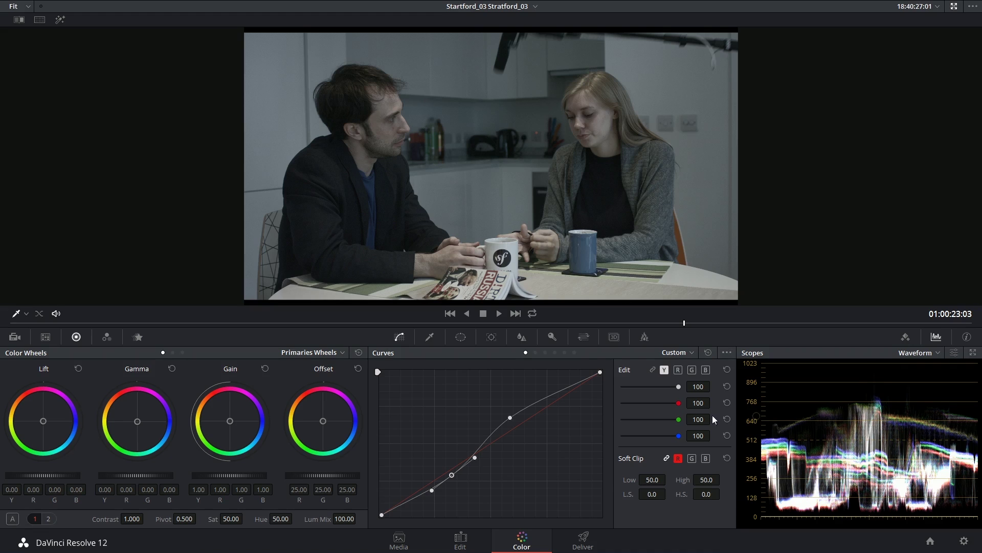
pyautogui.click(510, 418)
pyautogui.moveTo(487, 432); pyautogui.dragTo(450, 438)
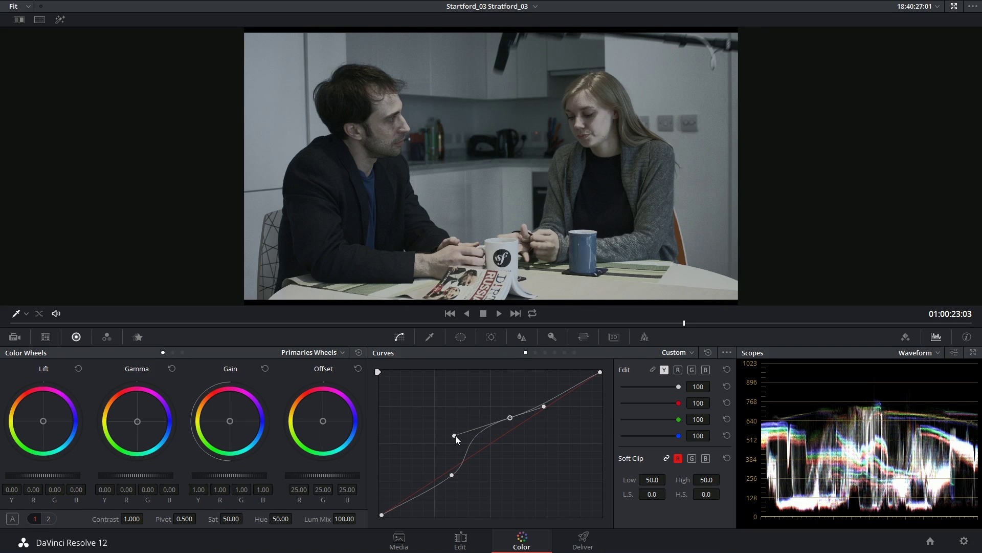
pyautogui.moveTo(456, 432); pyautogui.dragTo(444, 444)
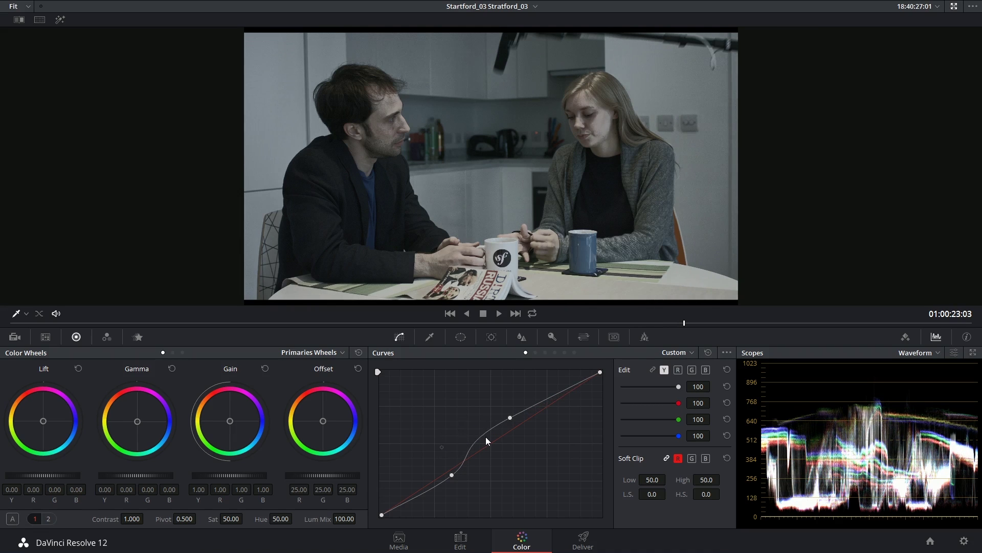
# - Add a middle spline point, adjust its tangent handles, and pull the lower point down to darken shadows
pyautogui.click(509, 418)
pyautogui.moveTo(538, 404)
pyautogui.mouseDown()
pyautogui.moveTo(544, 395)
pyautogui.moveTo(510, 424)
pyautogui.mouseUp()
pyautogui.click(531, 404)
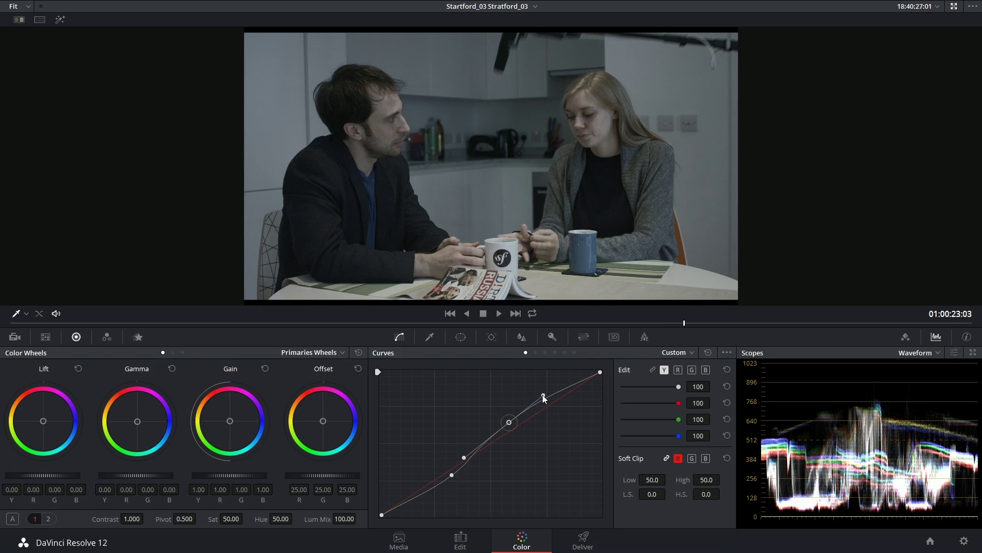
pyautogui.click(512, 423)
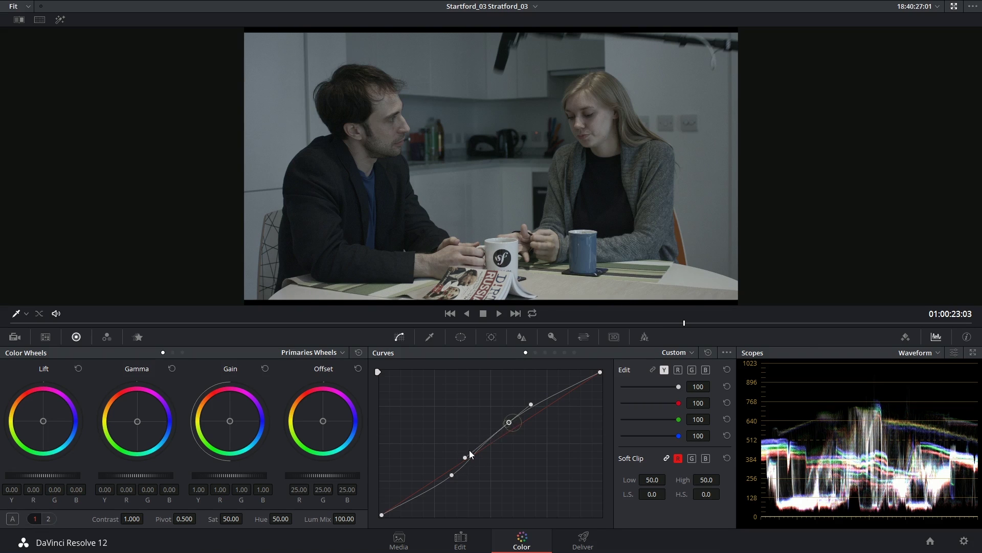
pyautogui.moveTo(465, 458)
pyautogui.mouseDown()
pyautogui.moveTo(444, 460)
pyautogui.moveTo(481, 468)
pyautogui.moveTo(487, 454)
pyautogui.mouseUp()
pyautogui.click(398, 438)
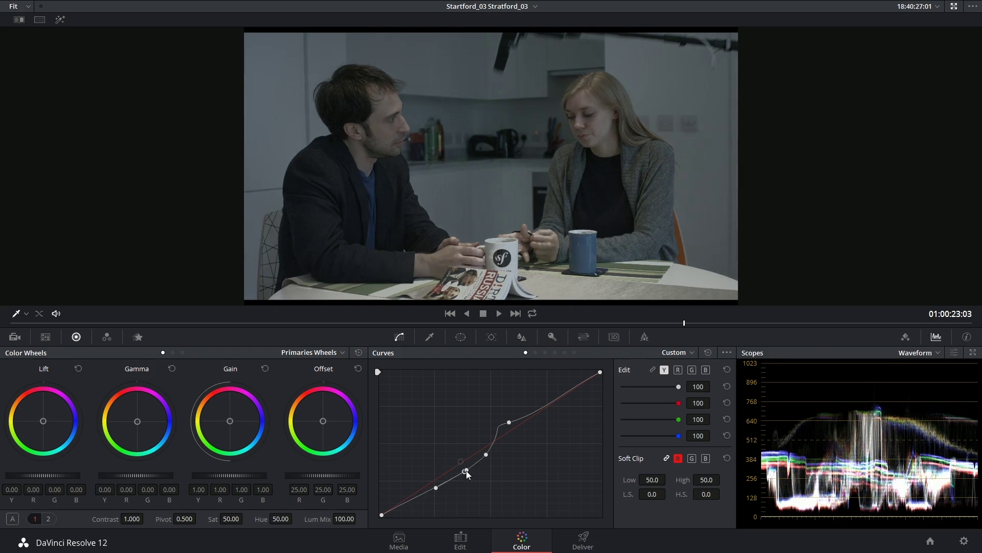
pyautogui.moveTo(471, 467); pyautogui.dragTo(477, 480)
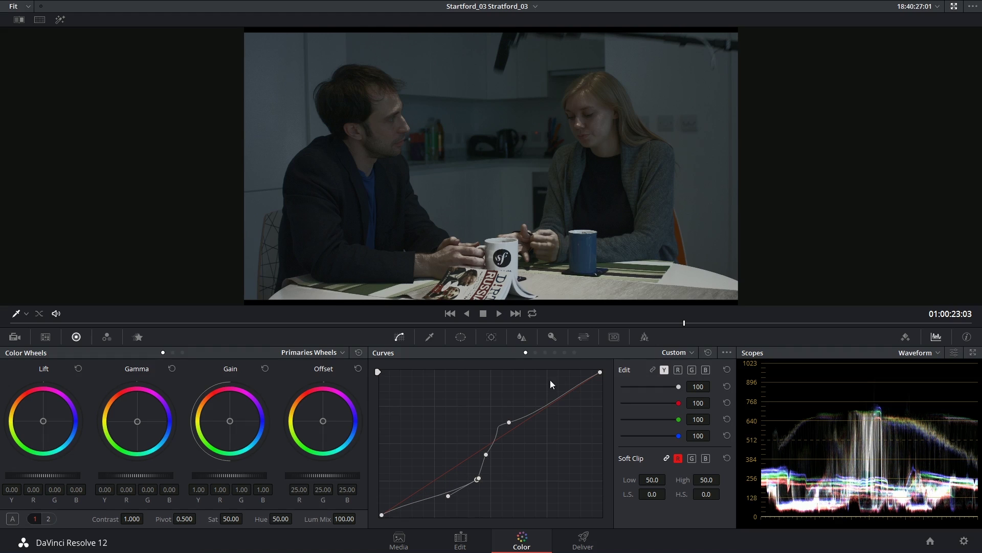
pyautogui.click(708, 353)
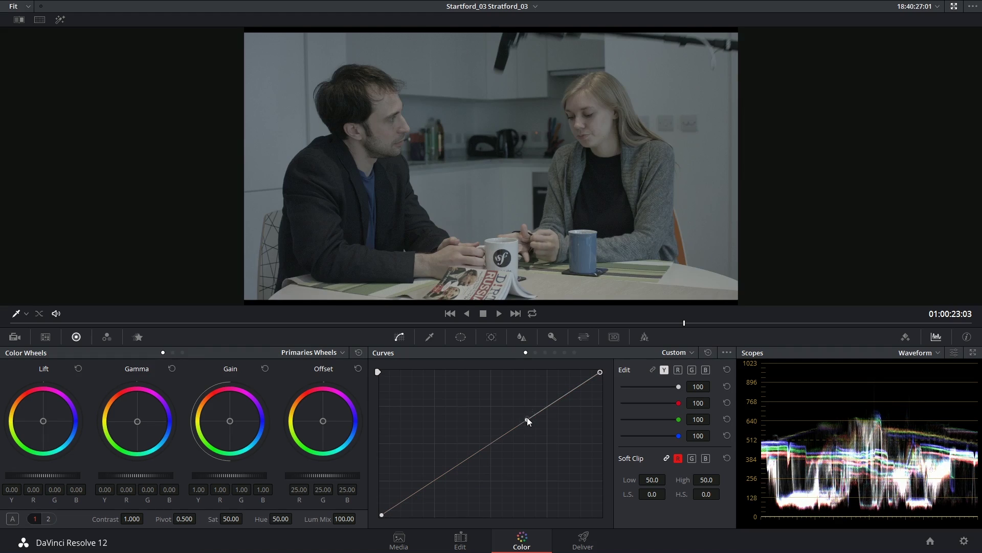
pyautogui.moveTo(527, 417); pyautogui.dragTo(538, 428)
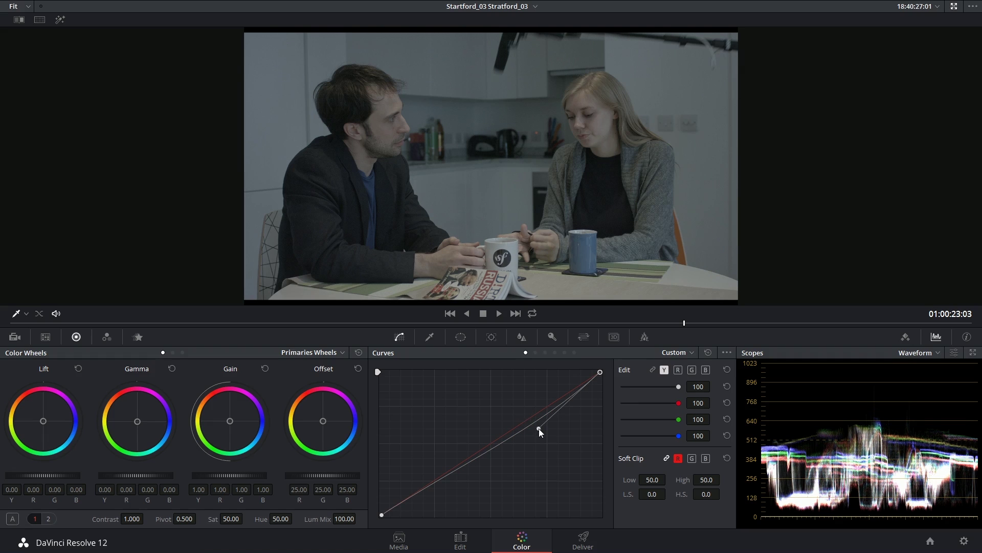
pyautogui.click(708, 352)
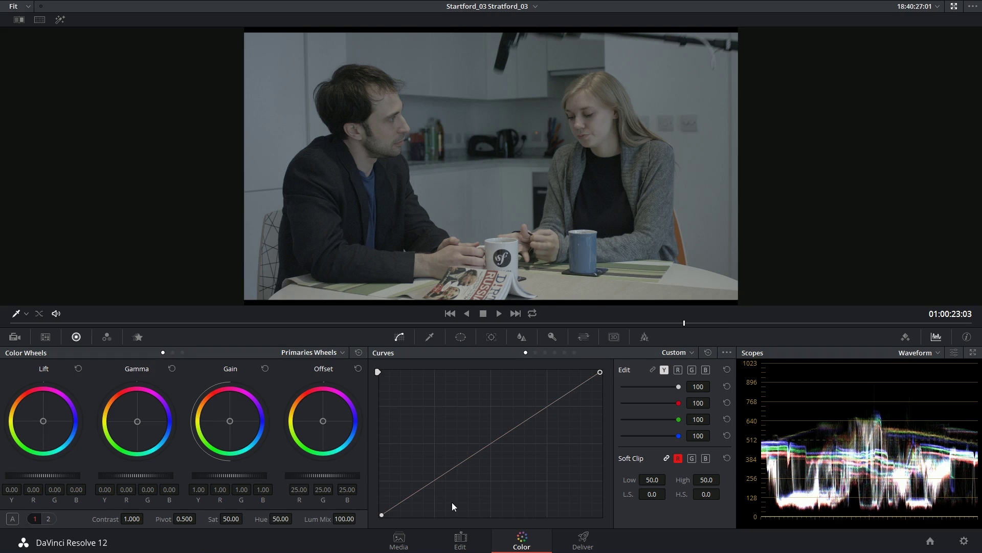